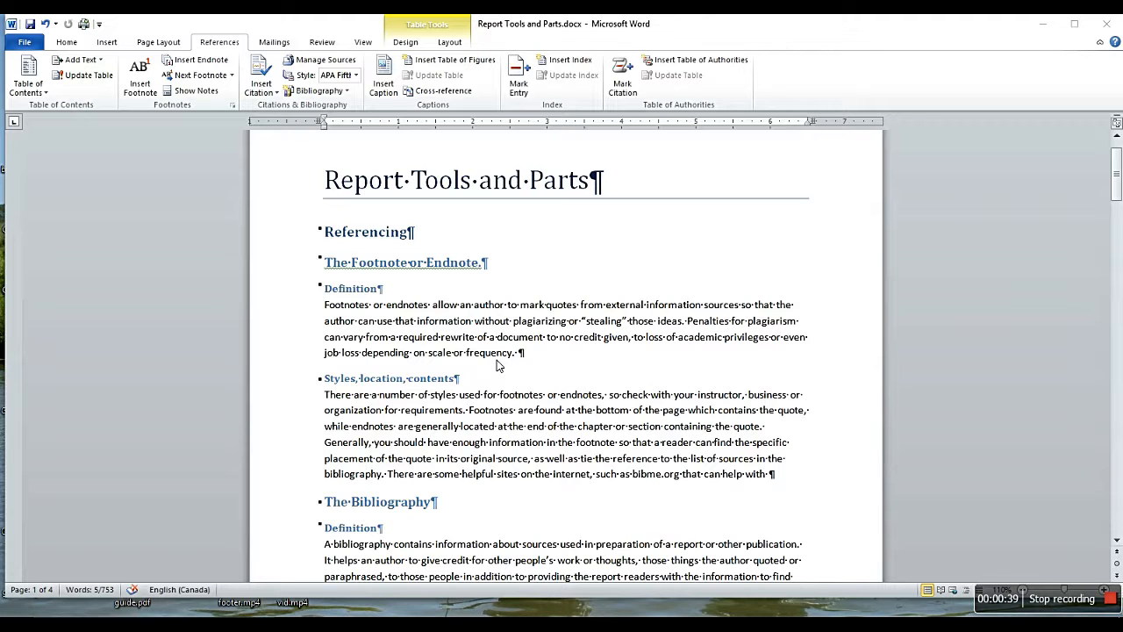
# Examine the Referencing sections and the left and right indents of the long quote under Inserting a Footnote or Endnote
pyautogui.scroll(-4, 496, 365)
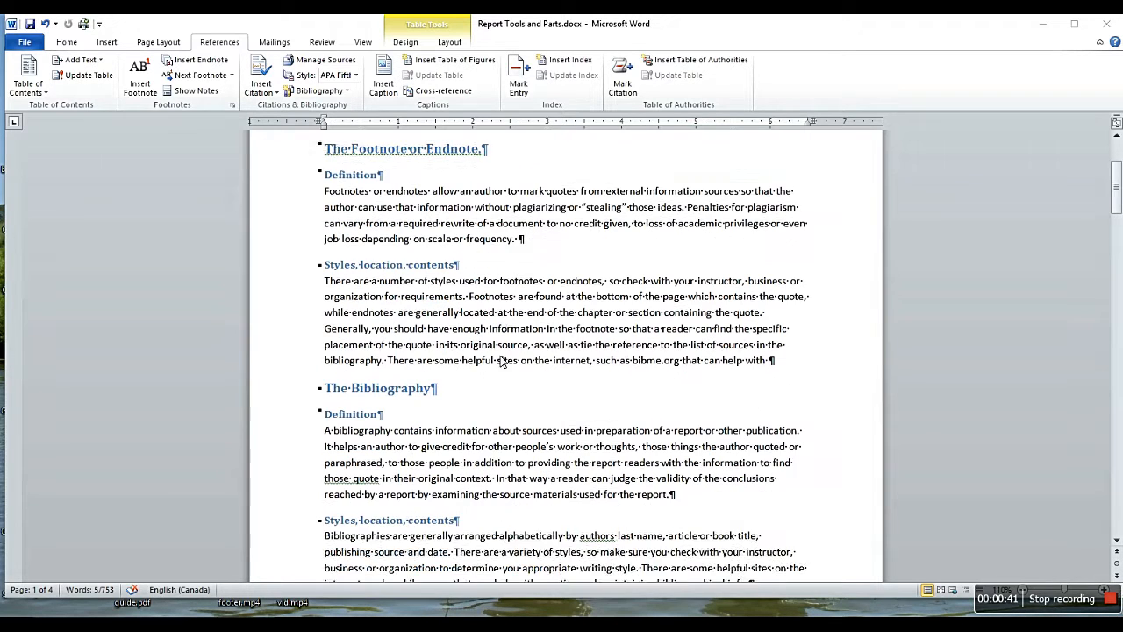
pyautogui.scroll(-2, 506, 364)
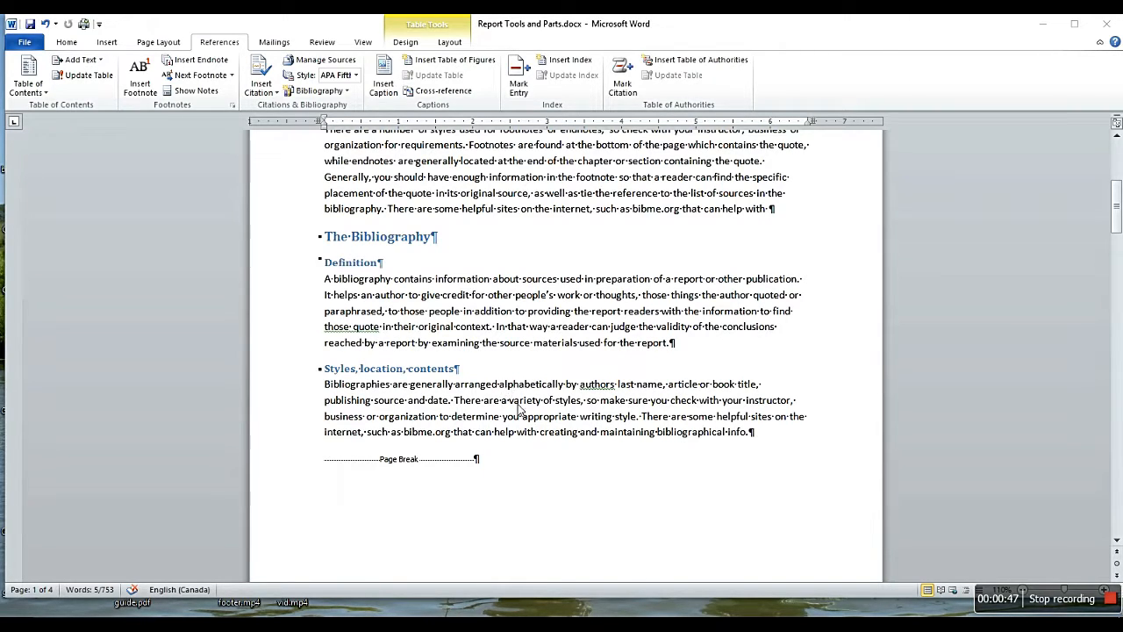
pyautogui.scroll(-8, 537, 367)
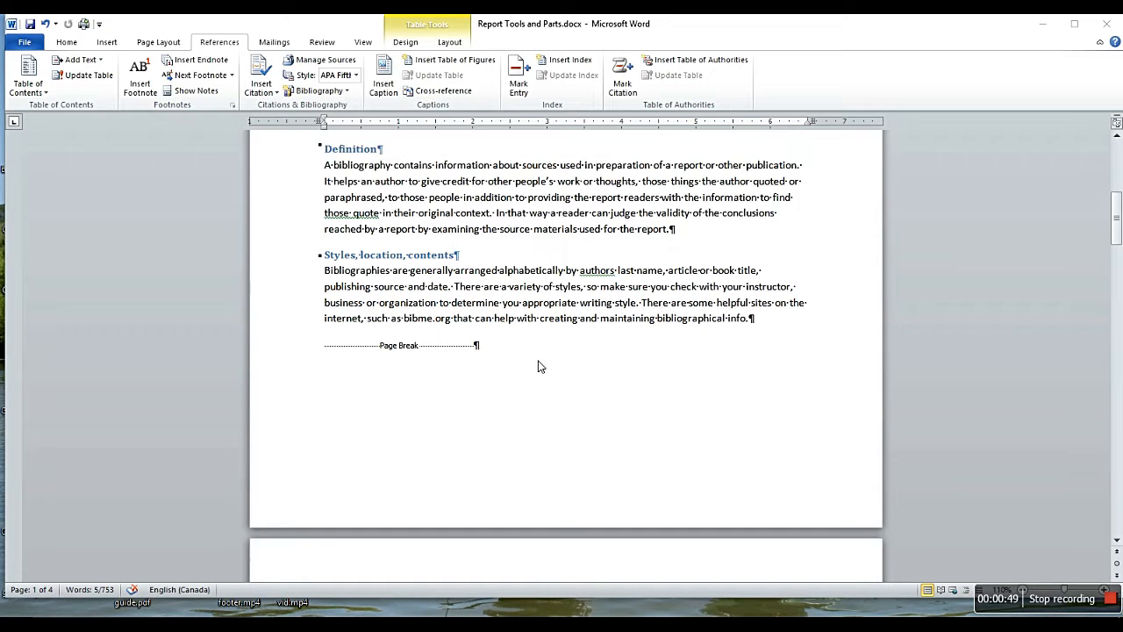
pyautogui.scroll(-6, 554, 362)
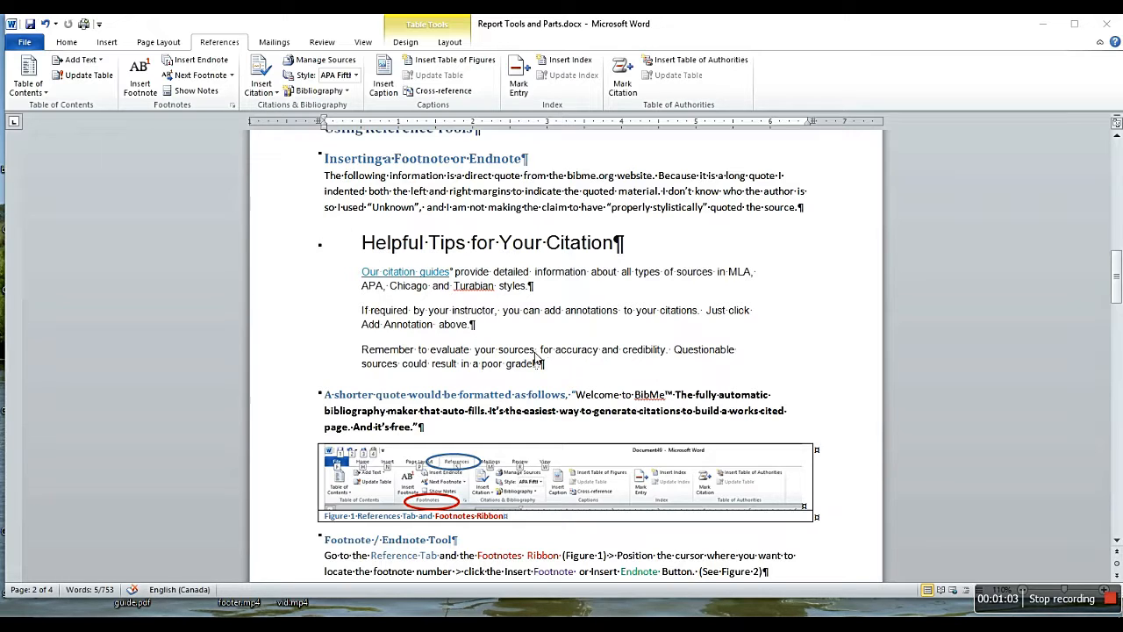
pyautogui.click(388, 246)
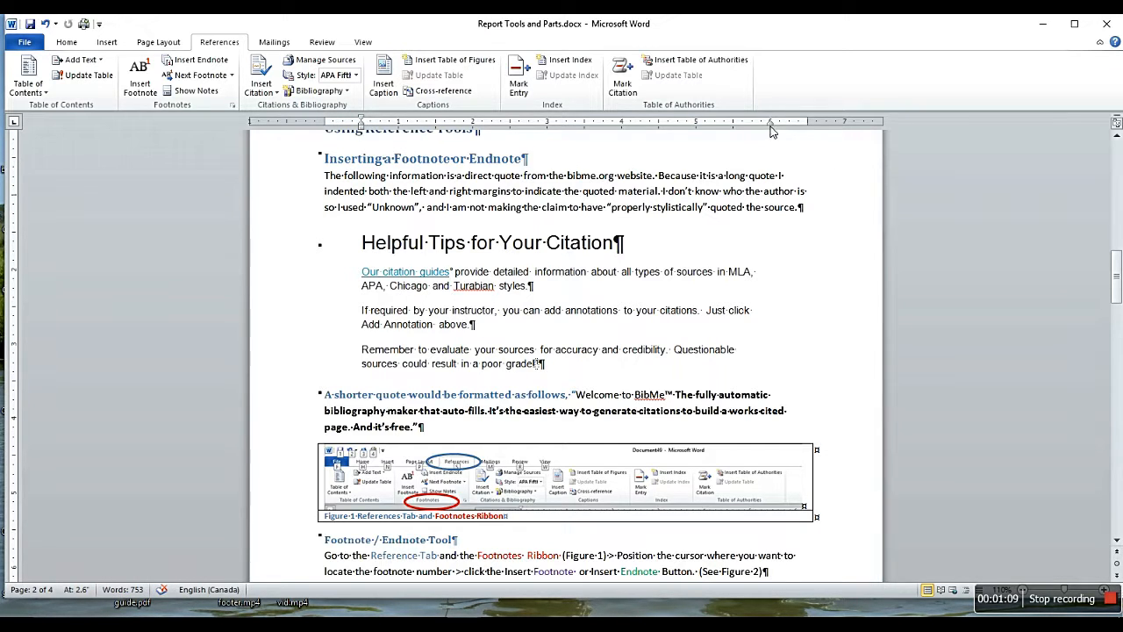
pyautogui.moveTo(773, 128)
pyautogui.mouseDown()
pyautogui.moveTo(811, 130)
pyautogui.moveTo(734, 127)
pyautogui.moveTo(797, 130)
pyautogui.moveTo(746, 114)
pyautogui.moveTo(735, 126)
pyautogui.moveTo(772, 129)
pyautogui.mouseUp()
pyautogui.moveTo(303, 246); pyautogui.dragTo(319, 371)
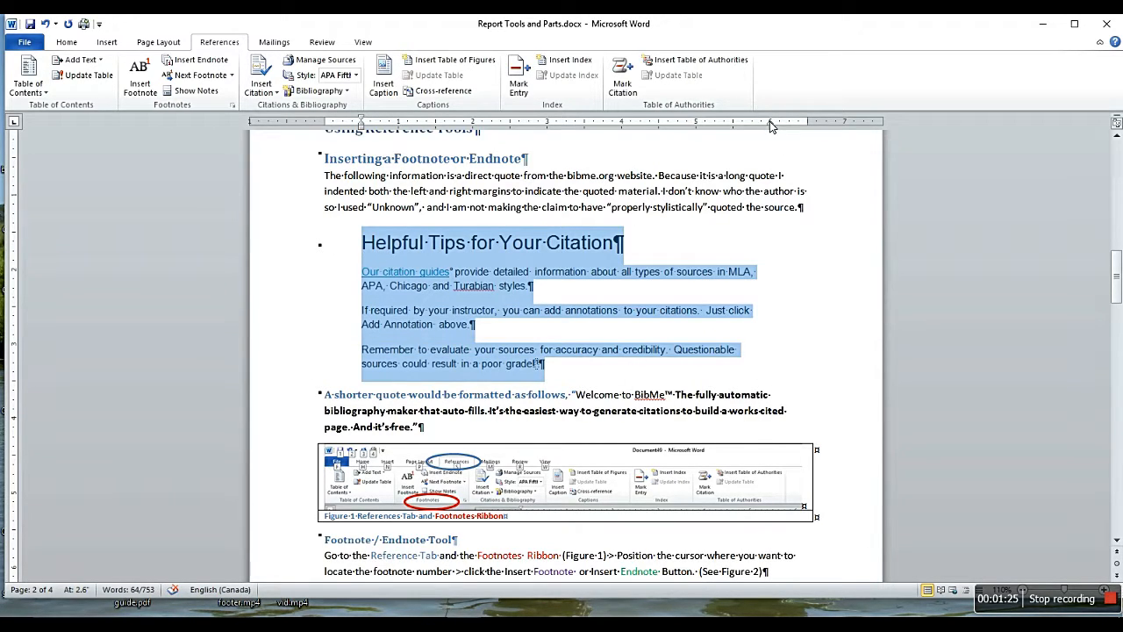
pyautogui.moveTo(771, 128)
pyautogui.mouseDown()
pyautogui.moveTo(731, 129)
pyautogui.moveTo(771, 133)
pyautogui.mouseUp()
# Insert a footnote at the end of the shorter BibMe quote with the text "Reference Material for Footnote"
pyautogui.scroll(-2, 449, 279)
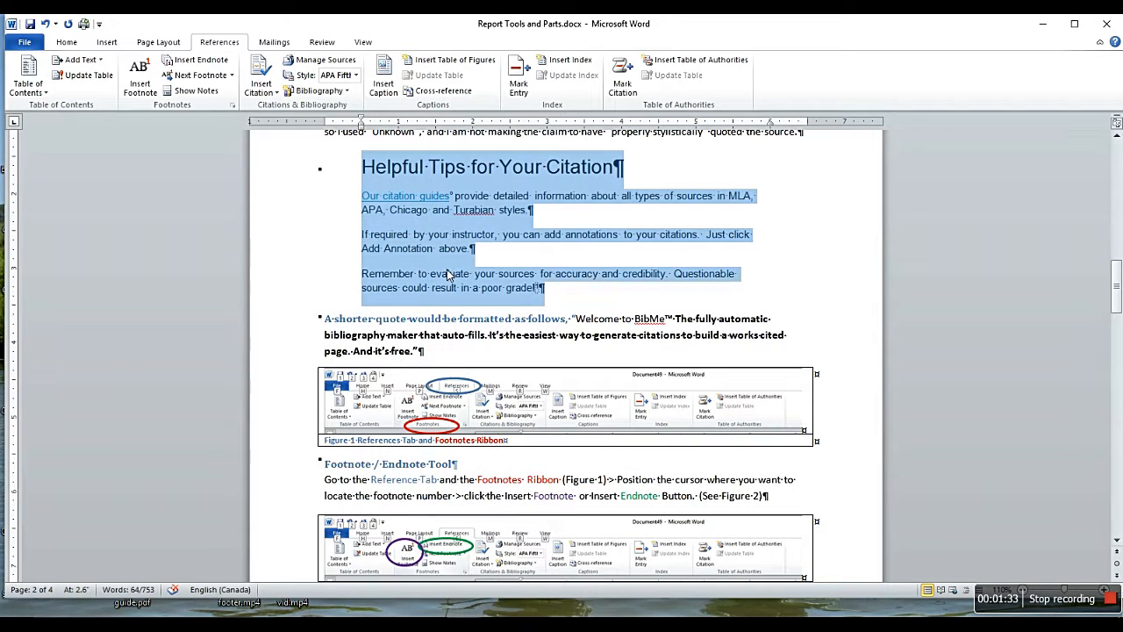
pyautogui.click(575, 322)
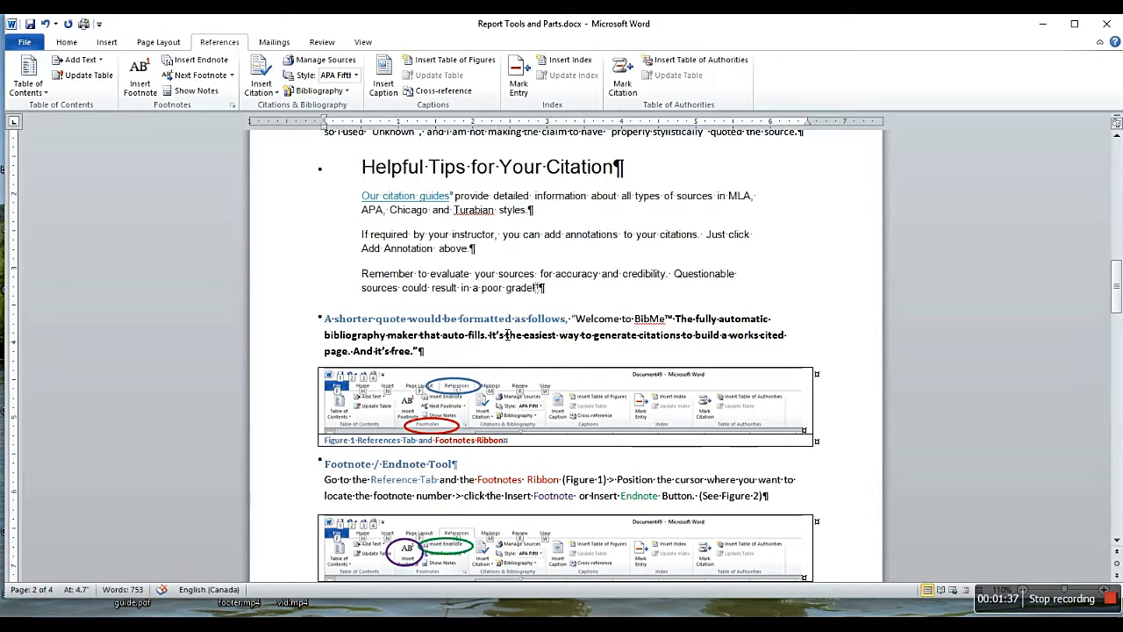
pyautogui.scroll(-1, 486, 351)
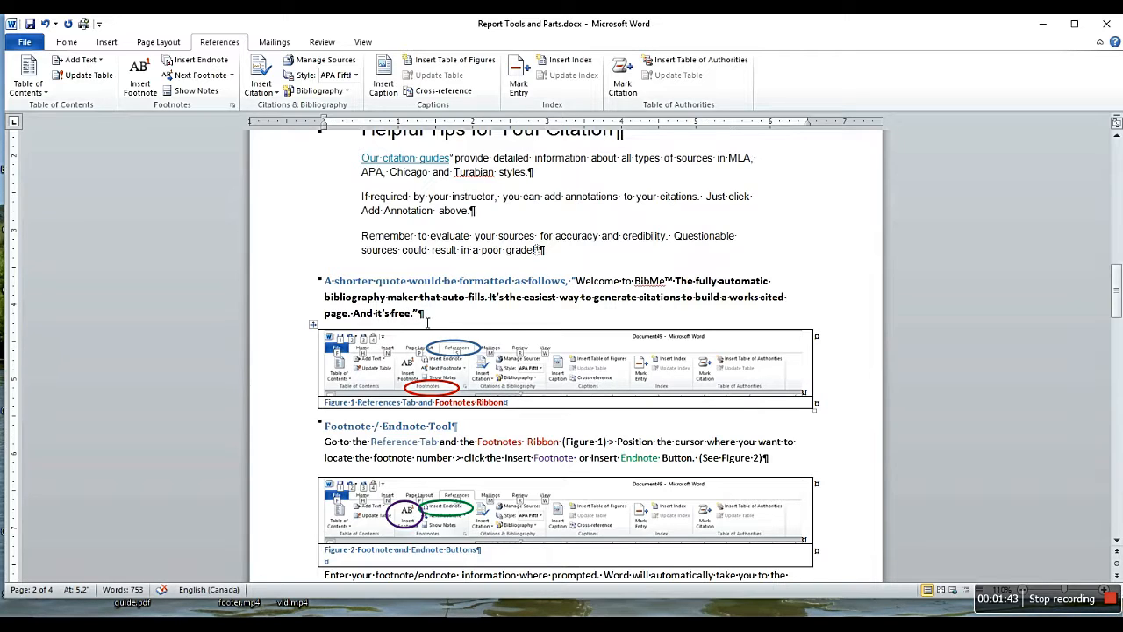
pyautogui.click(428, 315)
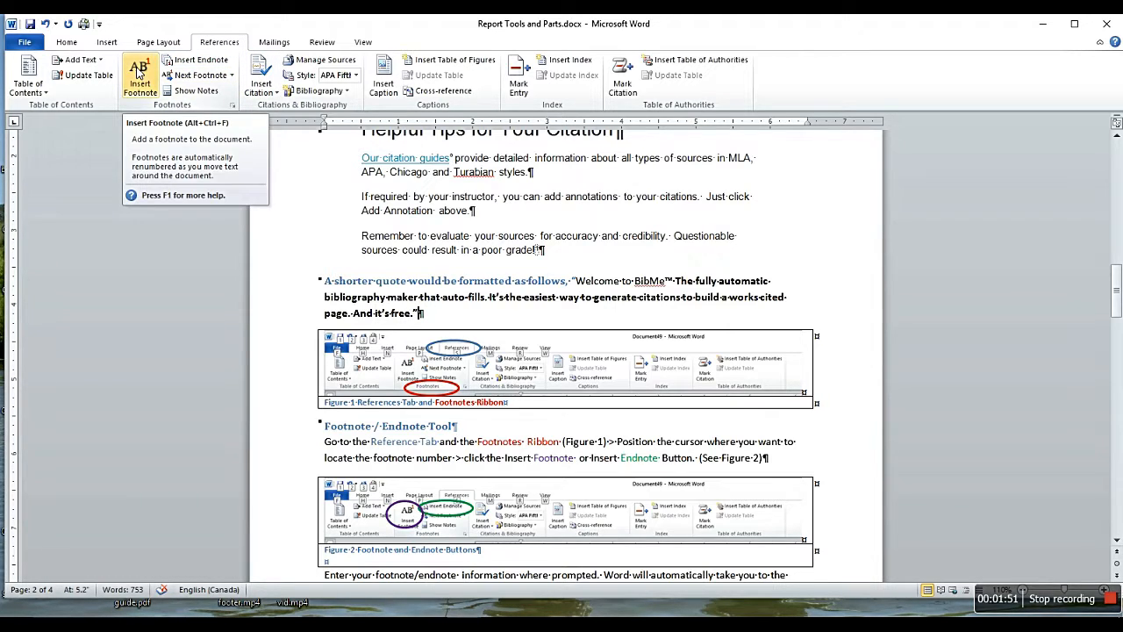
pyautogui.click(138, 73)
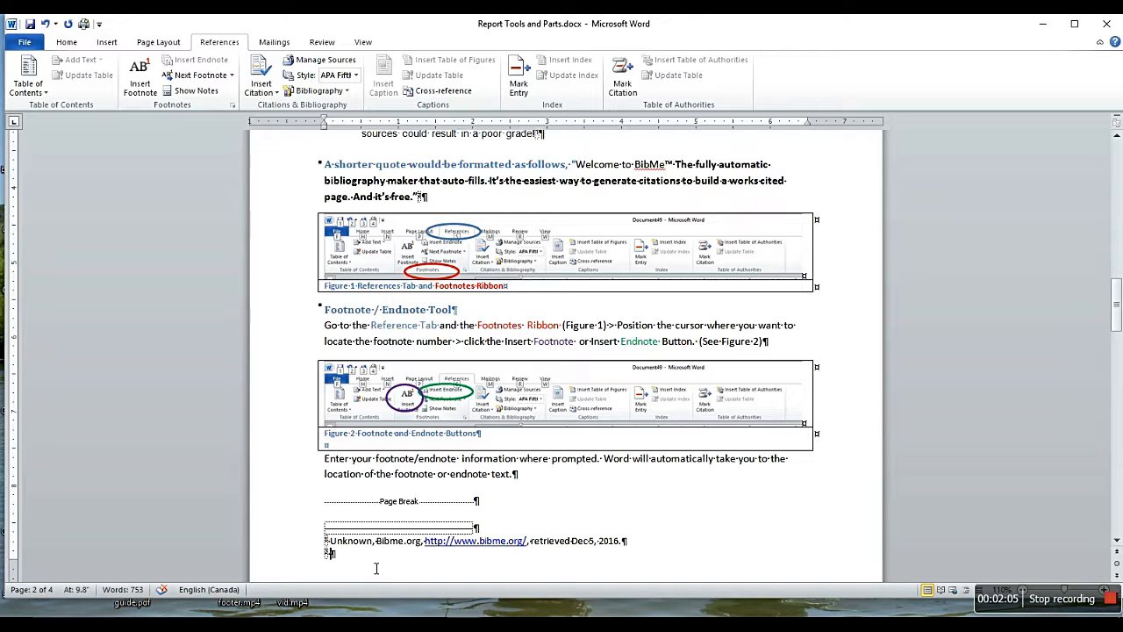
pyautogui.write('eference Material for Footnote')
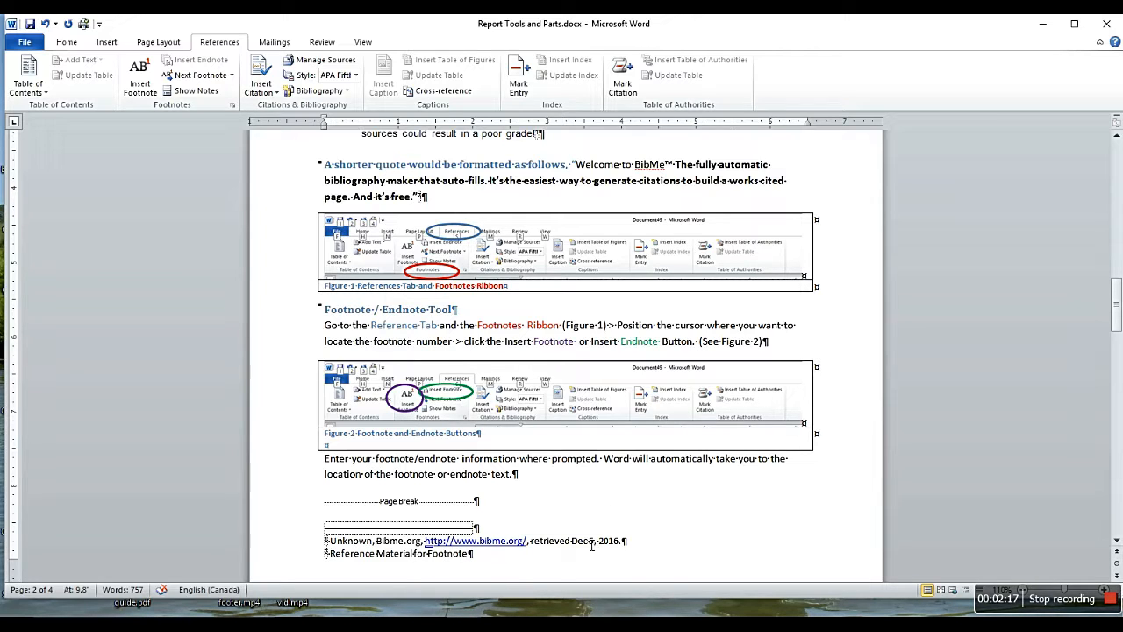
# Examine the new footnote and its reference mark, the endnote option, and the sections on inserting and formatting a bibliography
pyautogui.scroll(-4, 502, 560)
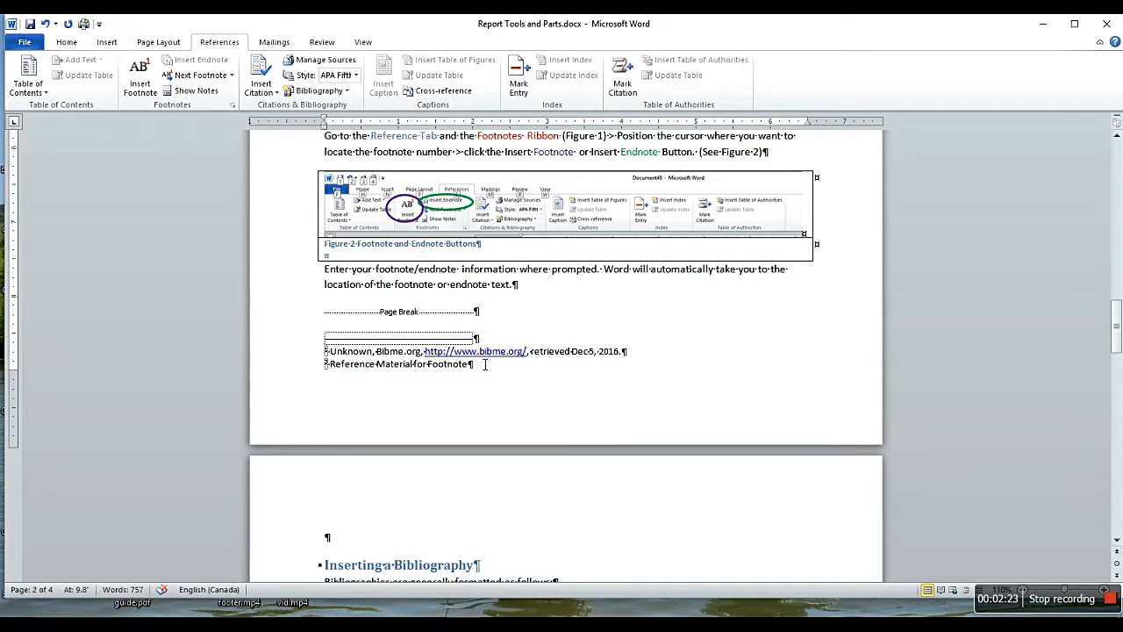
pyautogui.scroll(5, 484, 365)
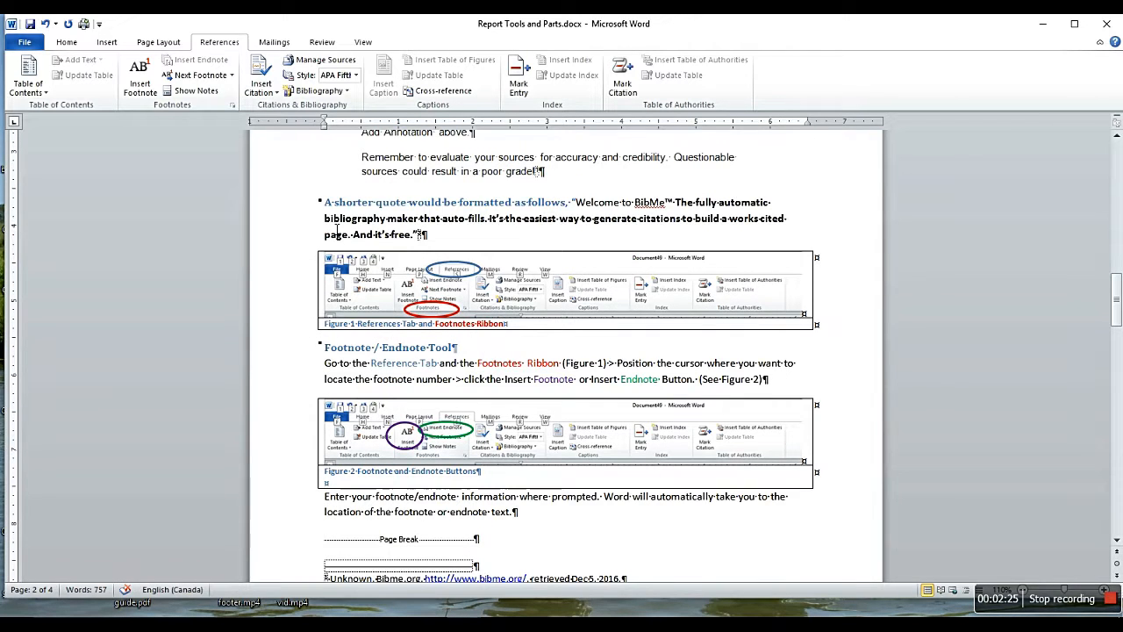
pyautogui.click(462, 369)
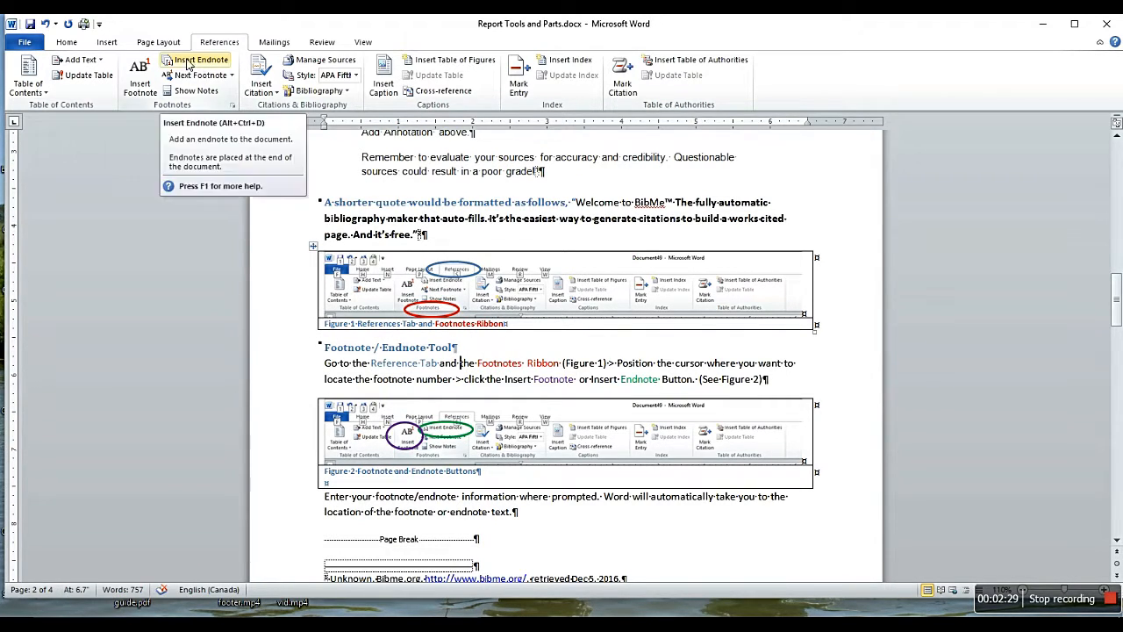
pyautogui.scroll(-2, 587, 355)
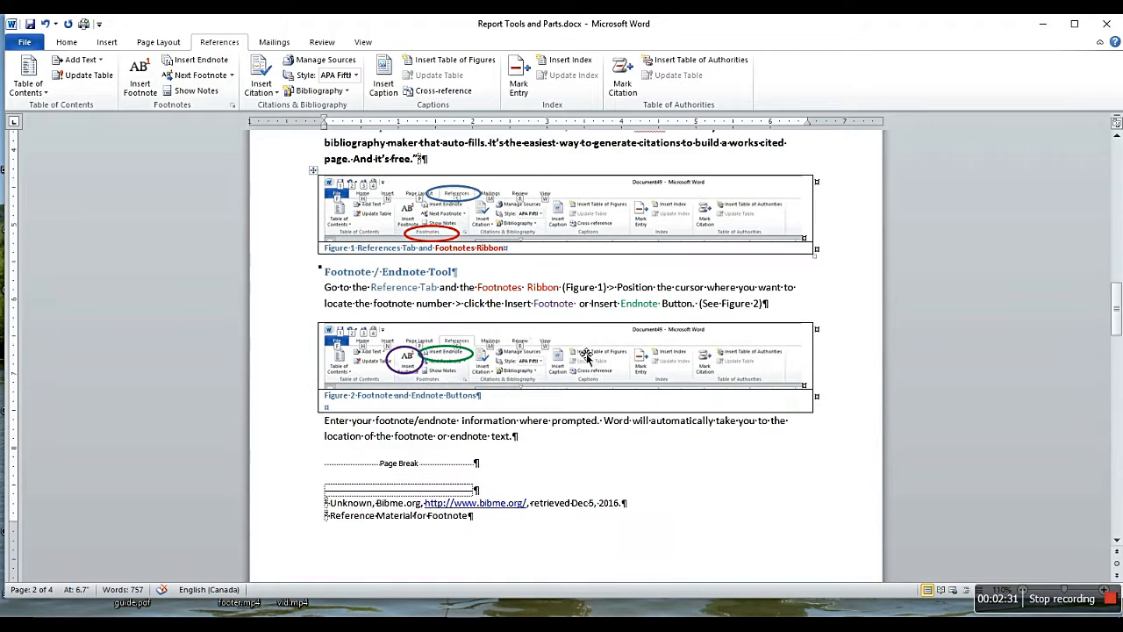
pyautogui.scroll(-5, 485, 271)
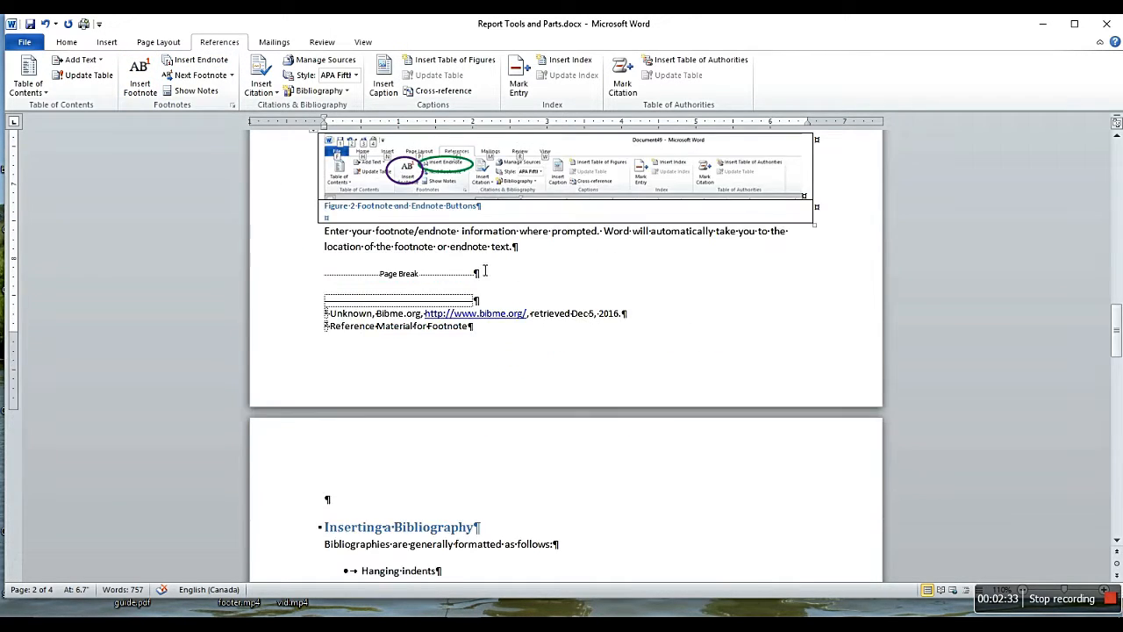
pyautogui.scroll(-6, 485, 271)
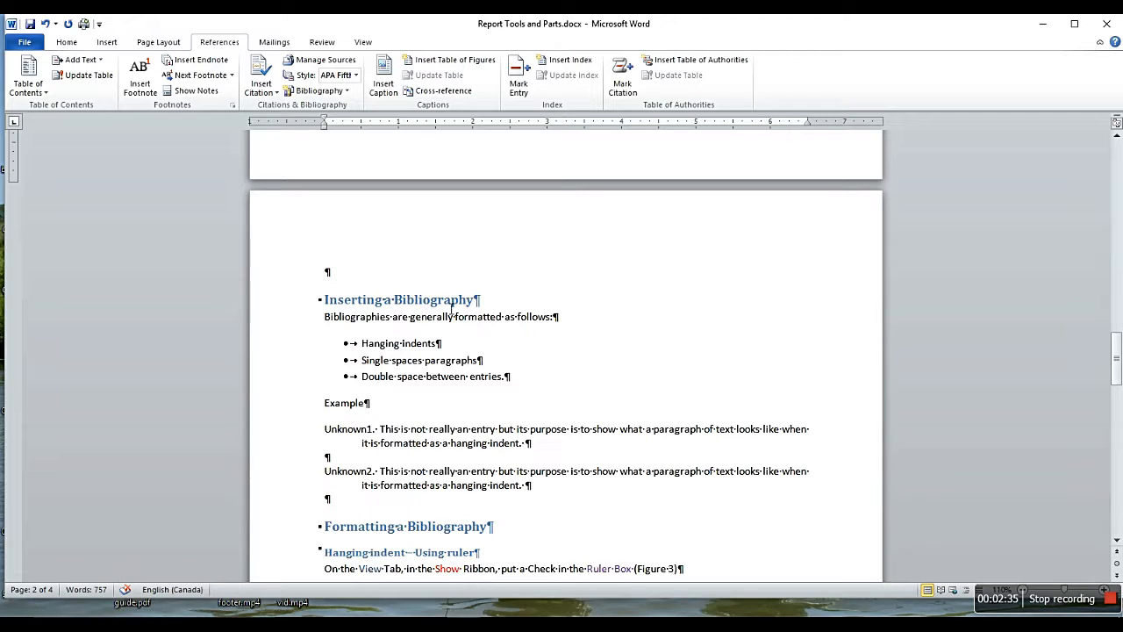
pyautogui.scroll(-6, 451, 303)
pyautogui.scroll(3, 447, 283)
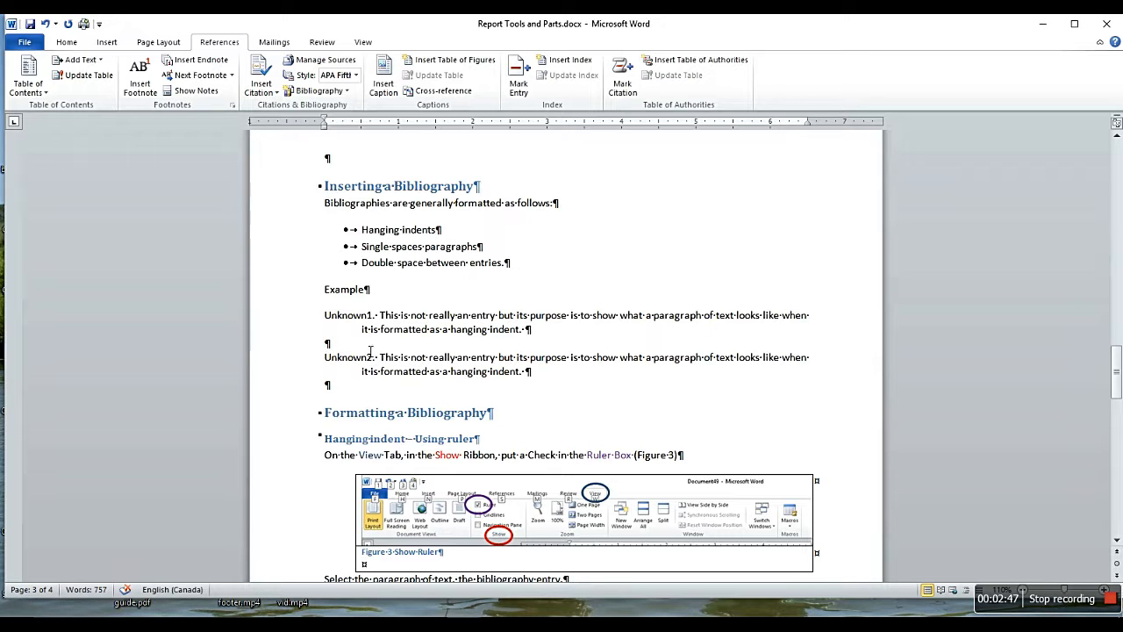
pyautogui.scroll(-10, 365, 350)
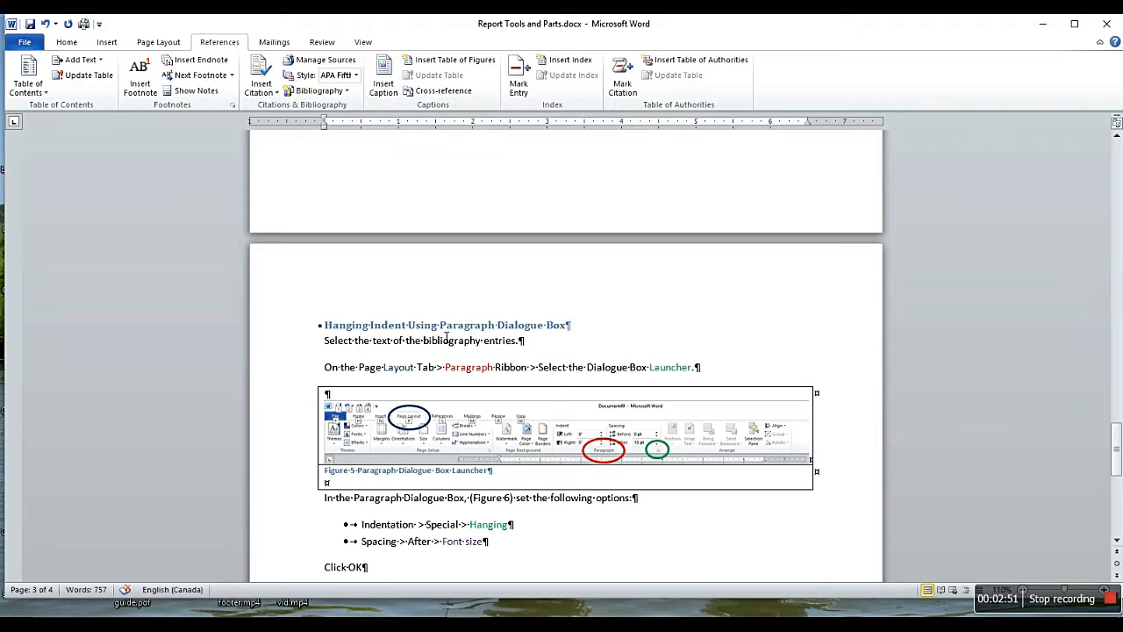
pyautogui.scroll(5, 448, 338)
pyautogui.scroll(-11, 443, 343)
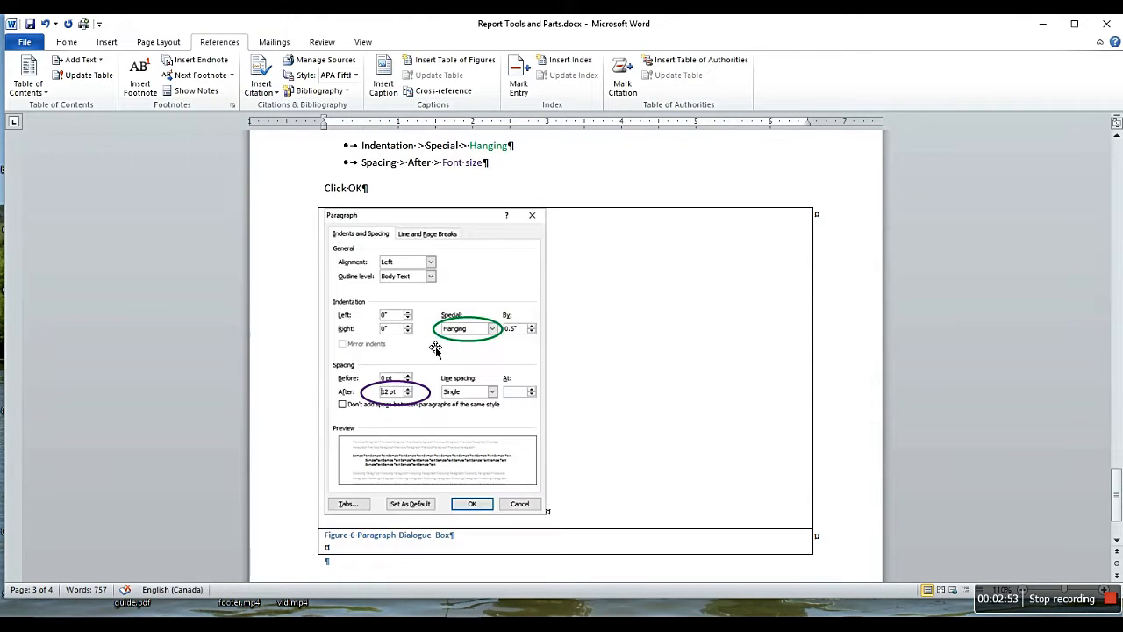
# Apply the Normal style to the empty last paragraph below the Figure 6 caption
pyautogui.scroll(-2, 436, 348)
pyautogui.click(355, 461)
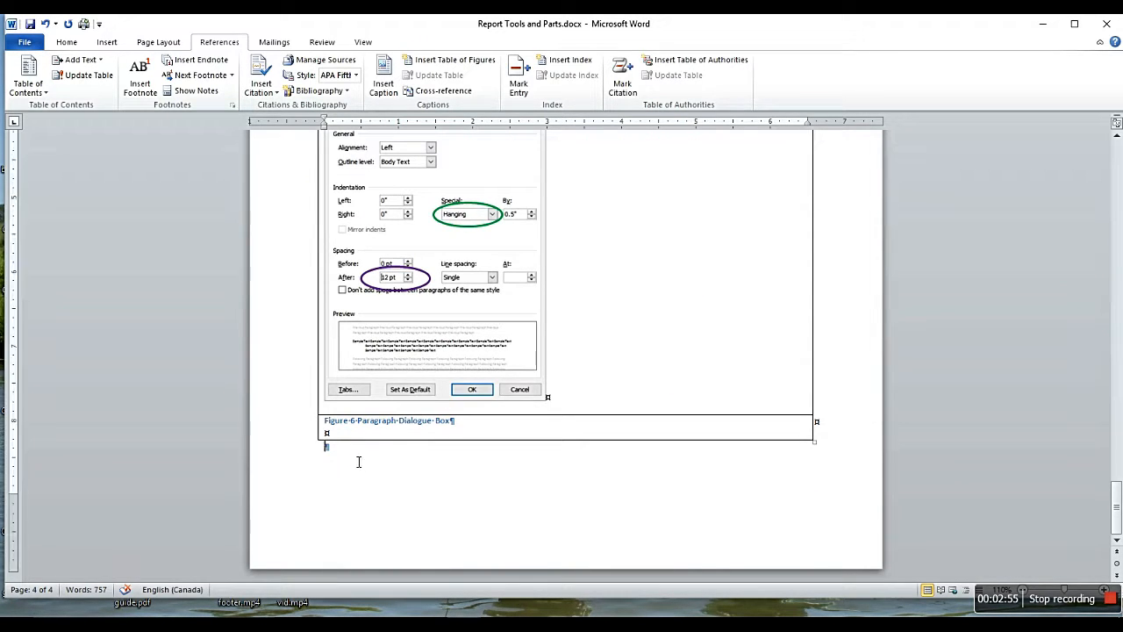
pyautogui.click(298, 452)
pyautogui.click(66, 42)
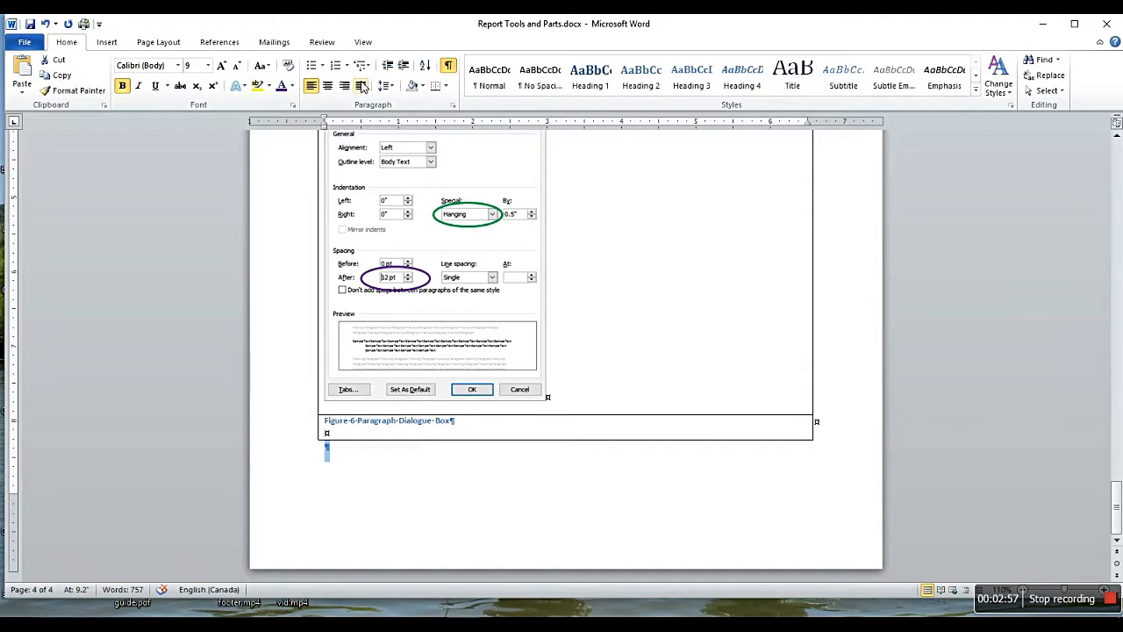
pyautogui.click(489, 88)
# Insert a page break at the document's end and generate sample paragraphs on the new page with =rand(2,3)
pyautogui.click(355, 460)
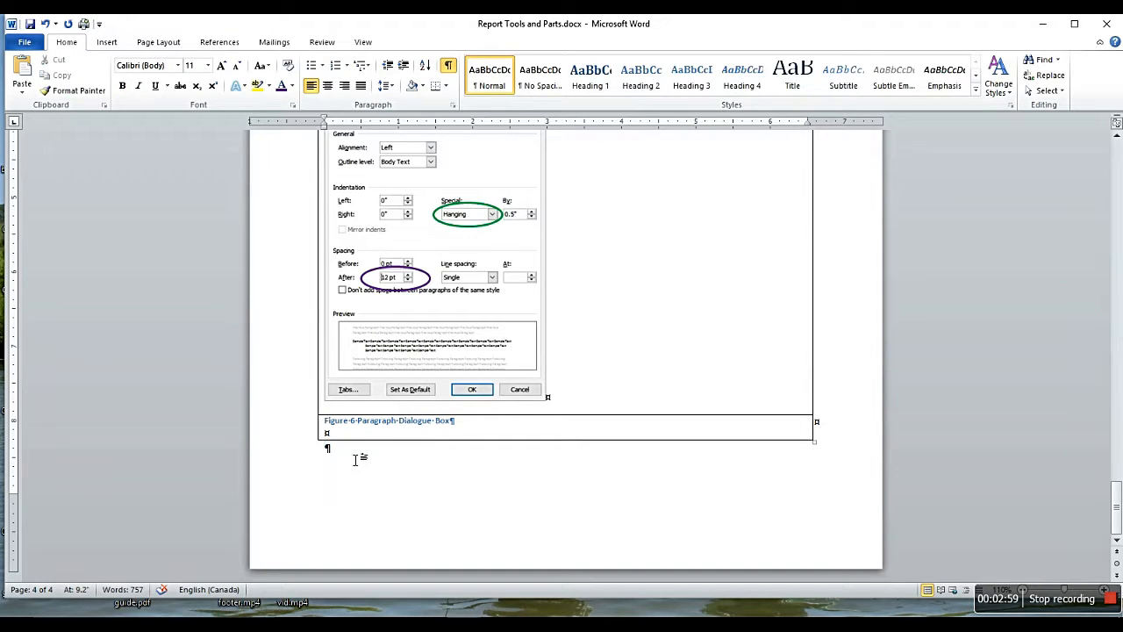
pyautogui.hotkey('ctrl', 'Return')
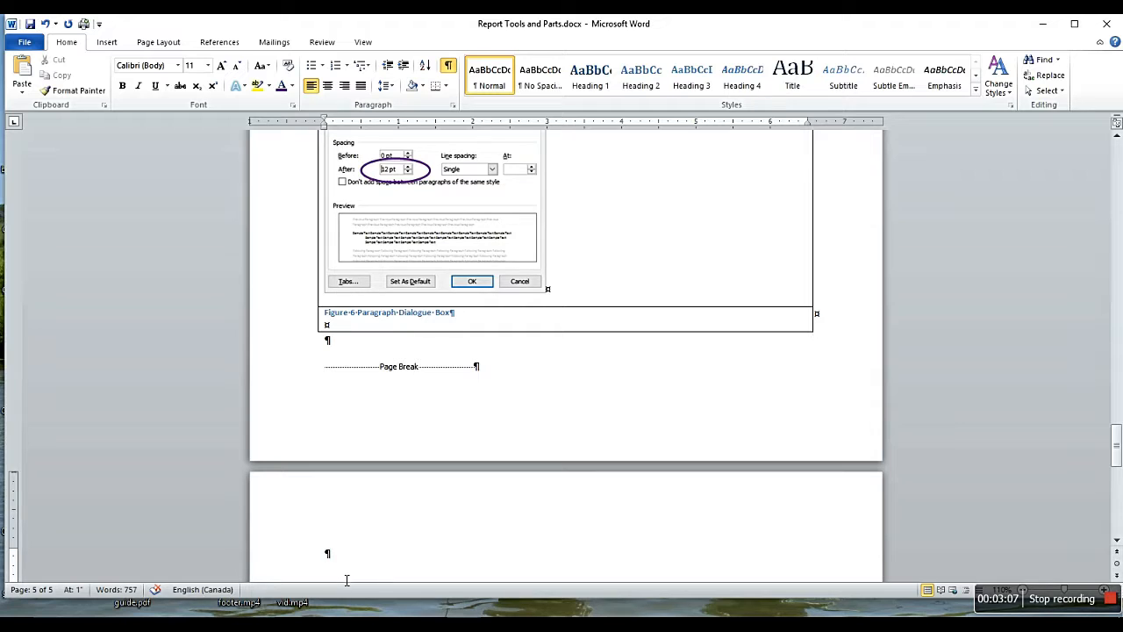
pyautogui.write('=rand(2,3)')
pyautogui.press('Return')
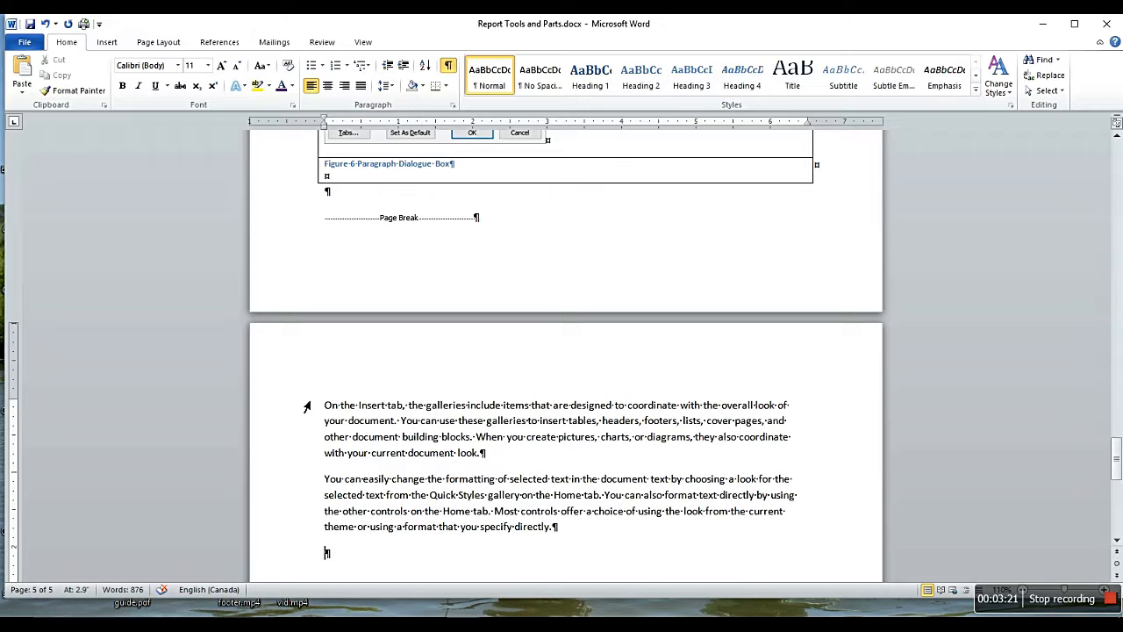
# Give the first sample paragraph a hanging indent of 0.5 inch, keeping its first line at the left margin
pyautogui.moveTo(307, 410); pyautogui.dragTo(315, 458)
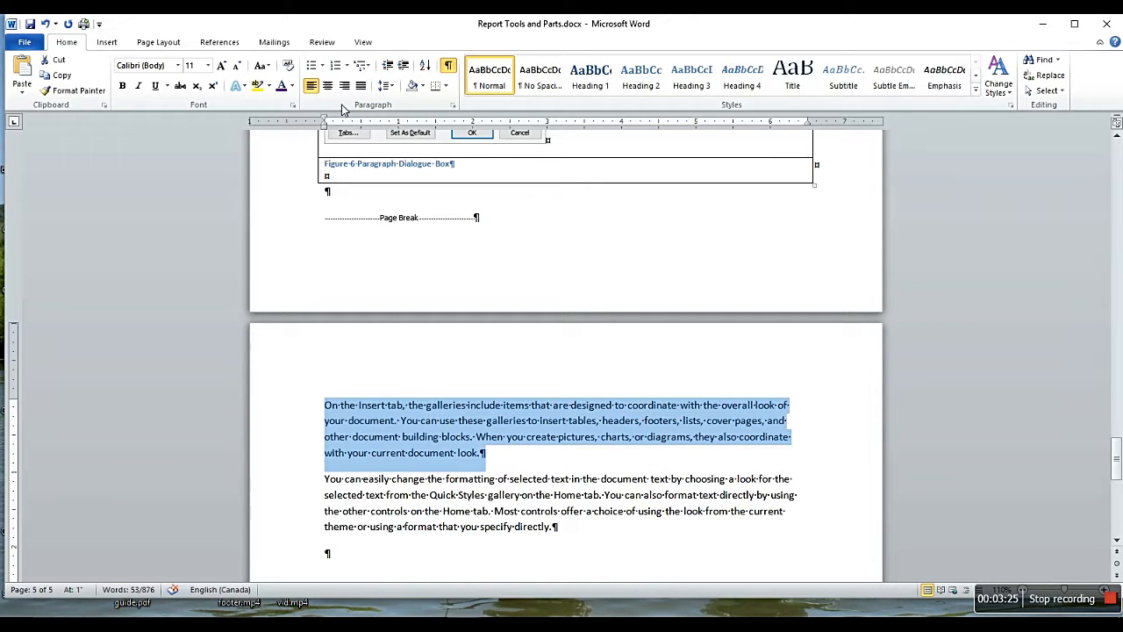
pyautogui.moveTo(325, 125); pyautogui.dragTo(362, 129)
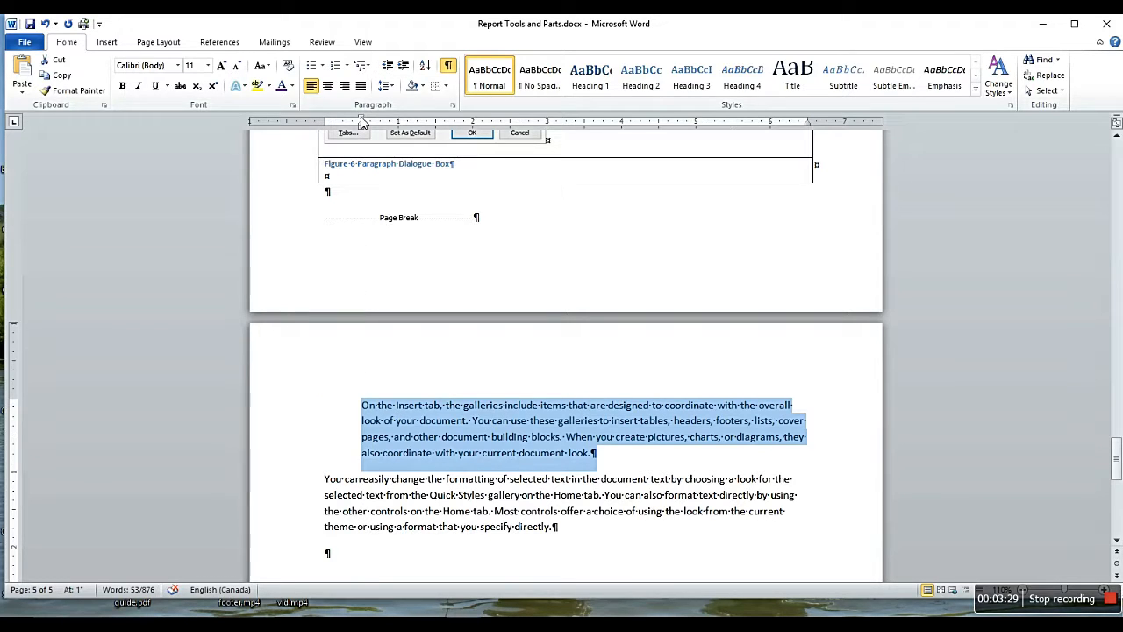
pyautogui.moveTo(359, 123); pyautogui.dragTo(325, 123)
pyautogui.click(502, 437)
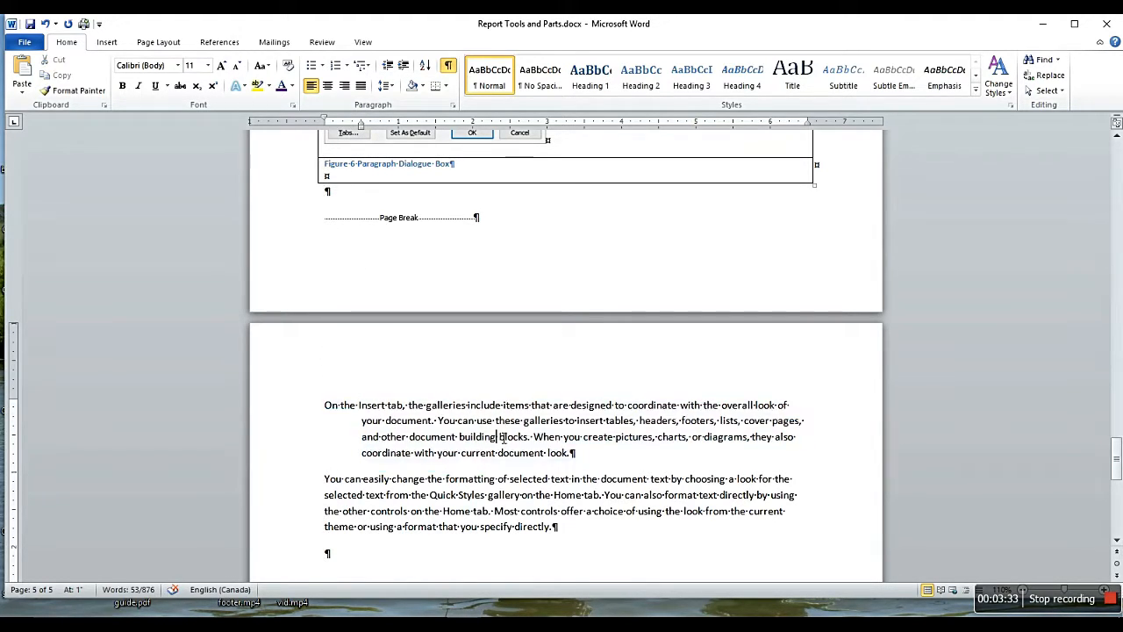
pyautogui.click(618, 445)
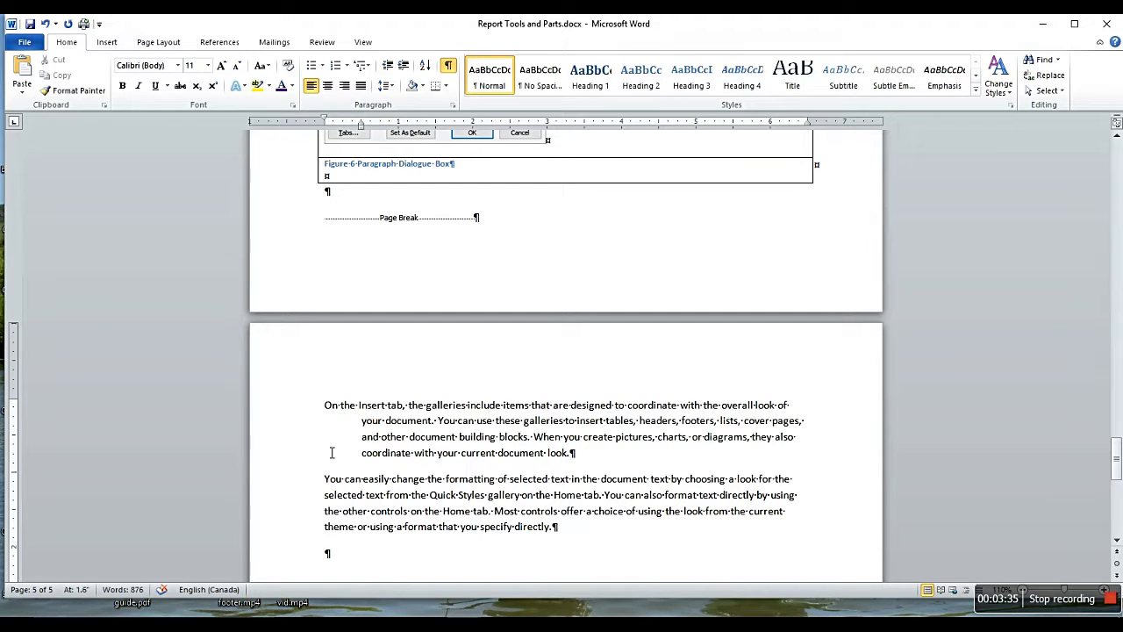
# Set the spacing after both sample paragraphs to 0 pt and insert an empty paragraph between them
pyautogui.click(157, 42)
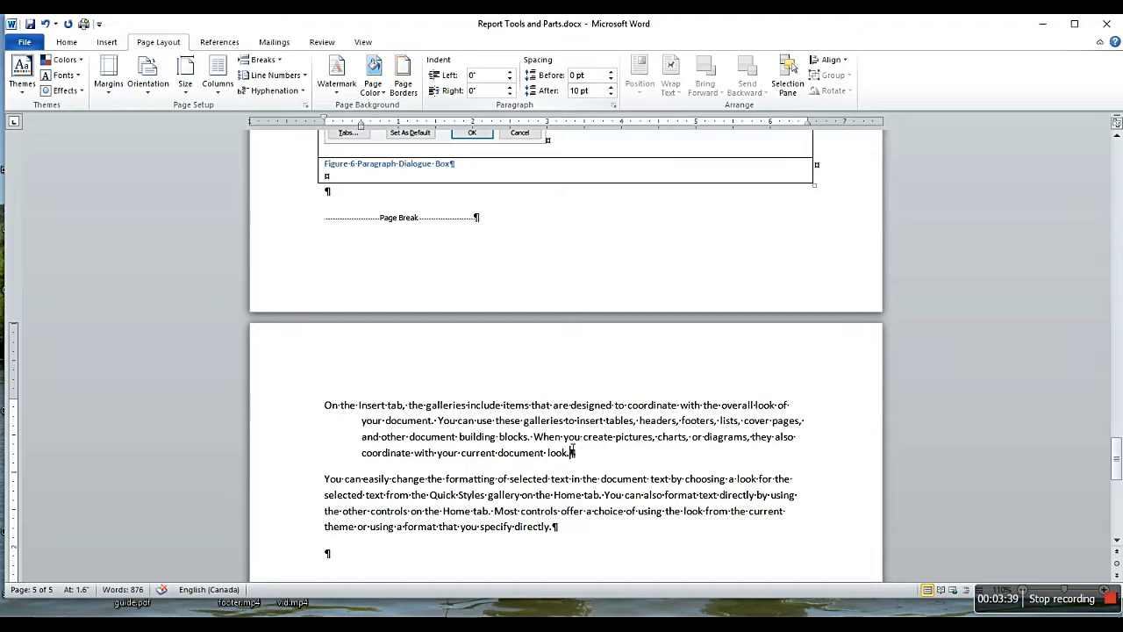
pyautogui.moveTo(311, 401); pyautogui.dragTo(594, 465)
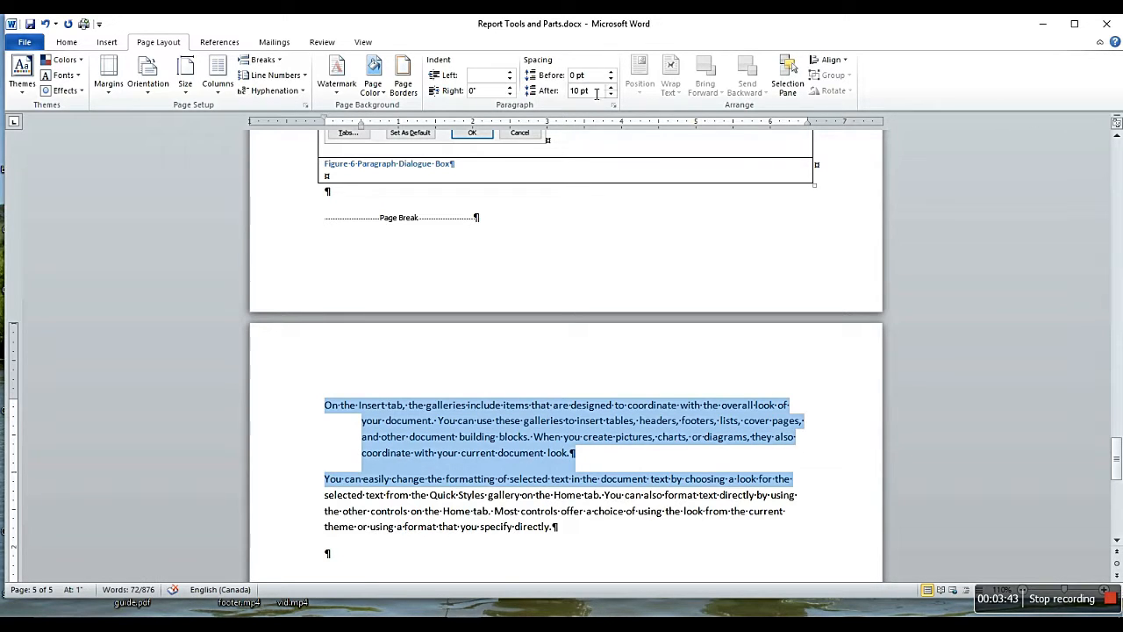
pyautogui.moveTo(299, 412); pyautogui.dragTo(306, 539)
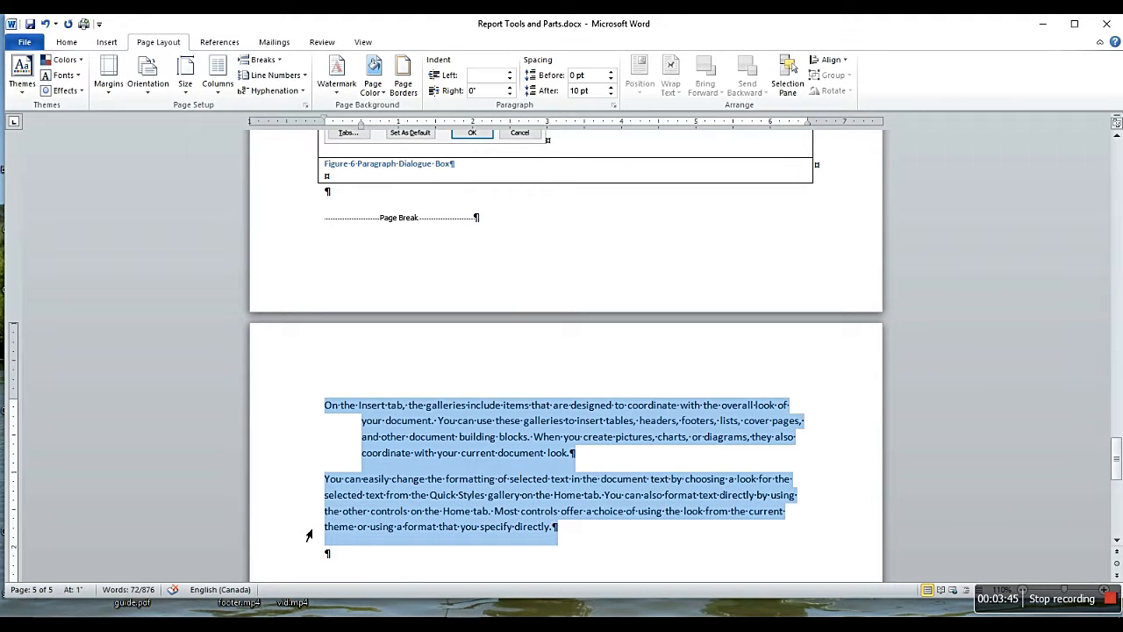
pyautogui.click(611, 93)
pyautogui.click(611, 94)
pyautogui.click(588, 454)
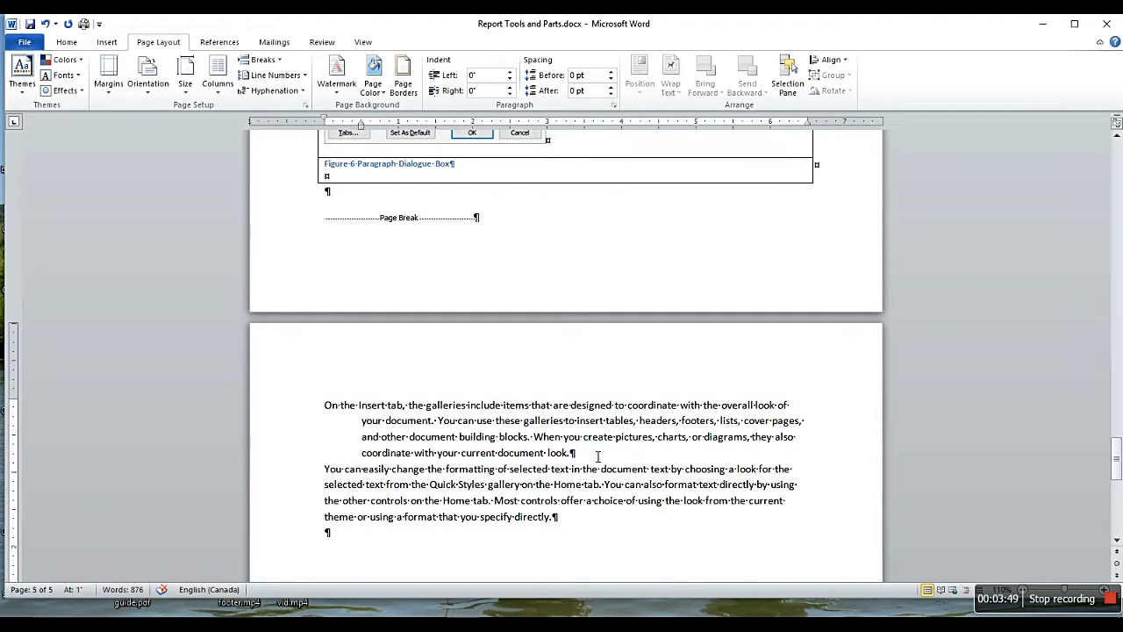
pyautogui.press('Return')
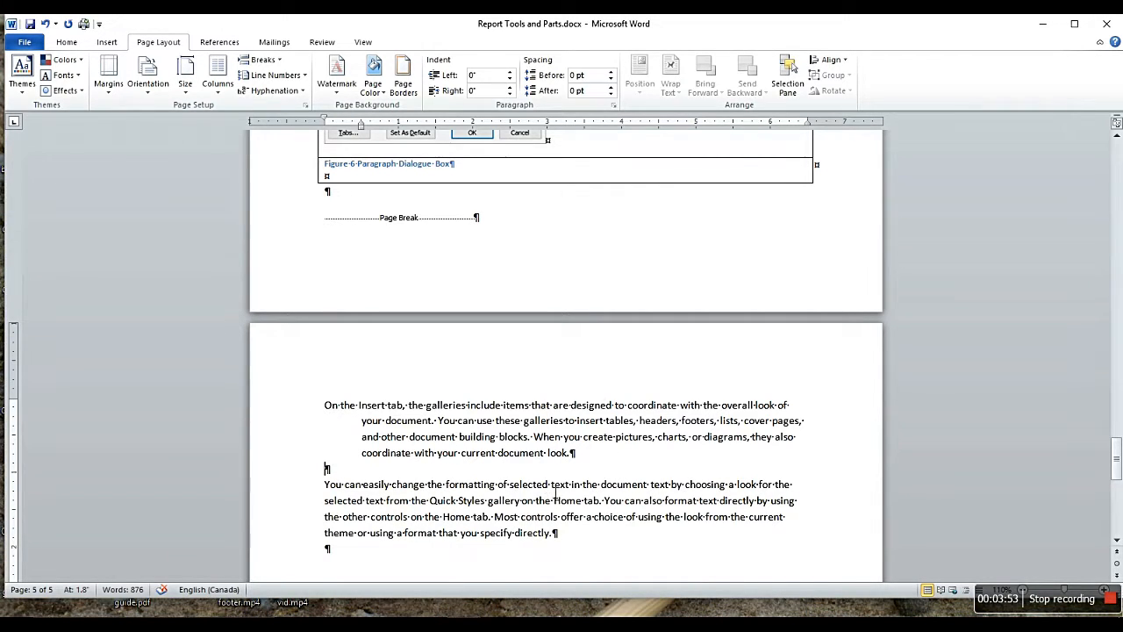
# Split the second sample paragraph into two paragraphs just before the sentence starting "Most controls offer"
pyautogui.scroll(-2, 555, 491)
pyautogui.click(494, 441)
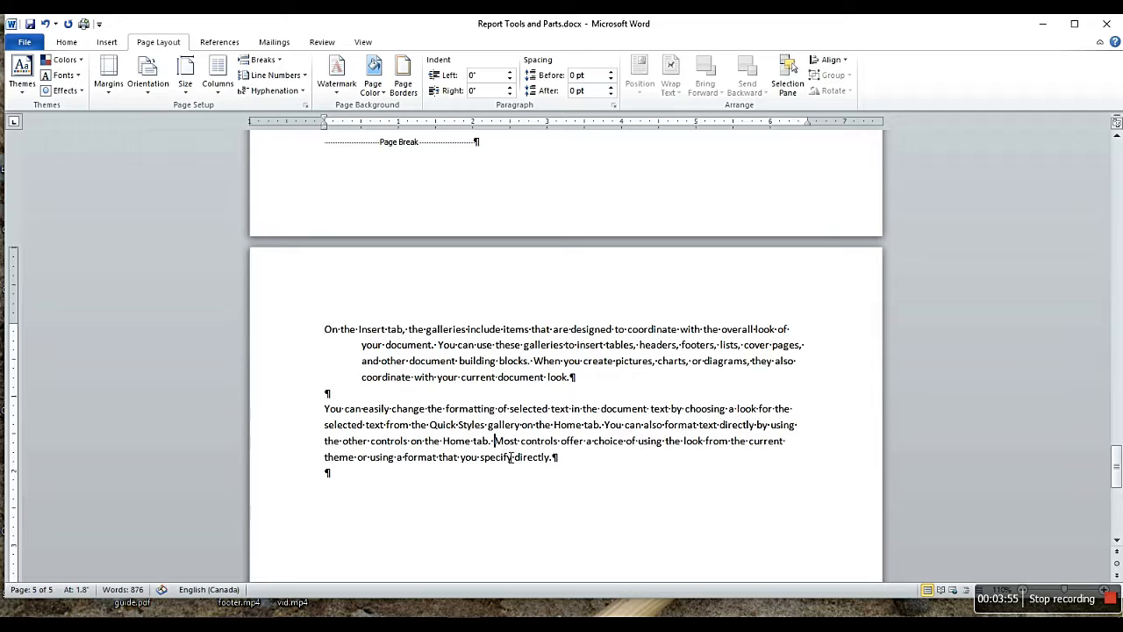
pyautogui.press('Return')
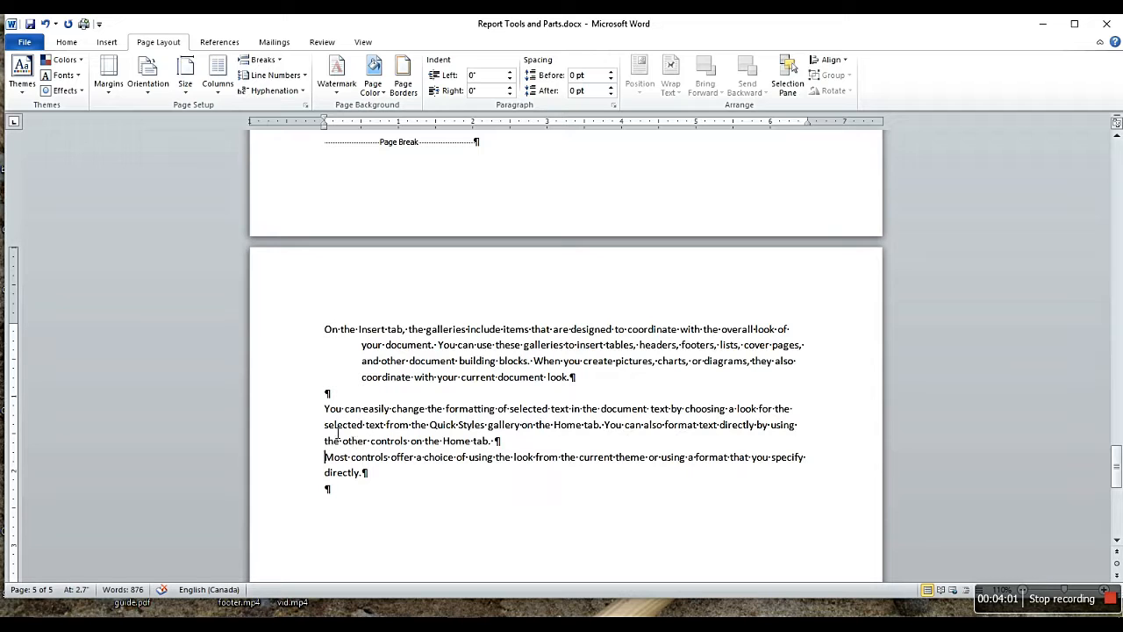
# Set a hanging indent of 0.5 inch for the two paragraphs below the empty line using the Paragraph settings
pyautogui.moveTo(308, 411); pyautogui.dragTo(297, 474)
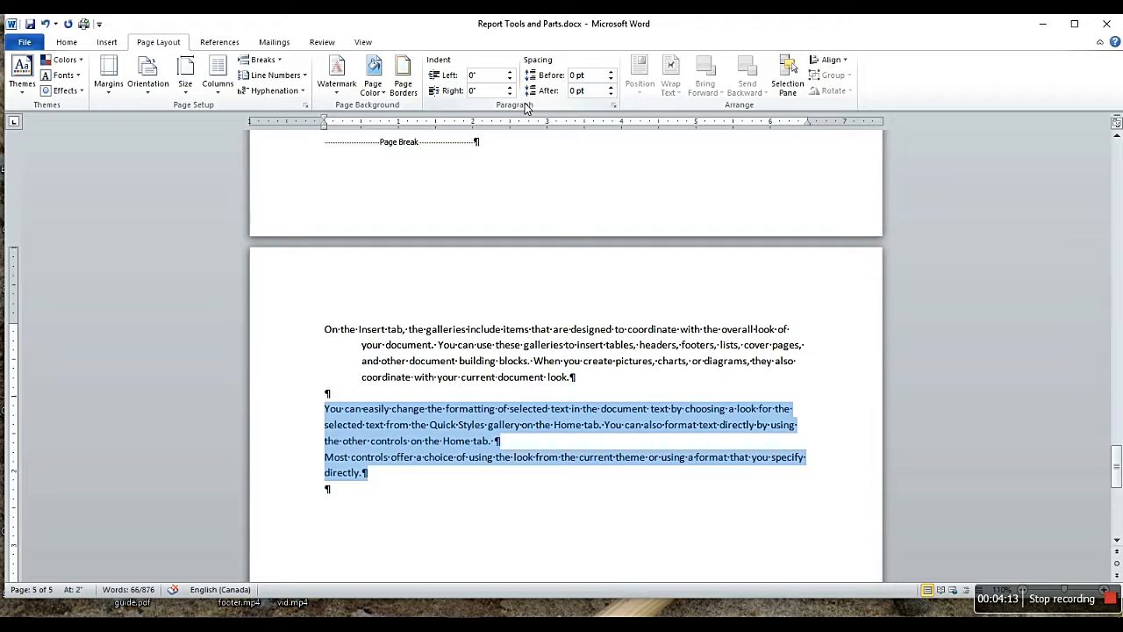
pyautogui.click(613, 105)
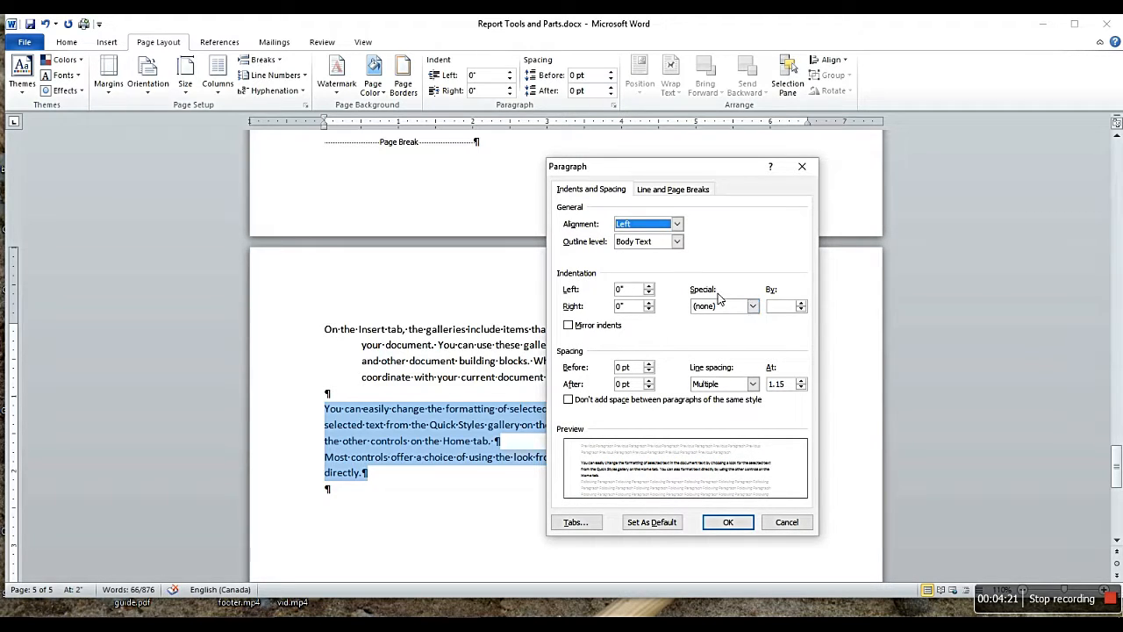
pyautogui.click(753, 306)
pyautogui.click(727, 337)
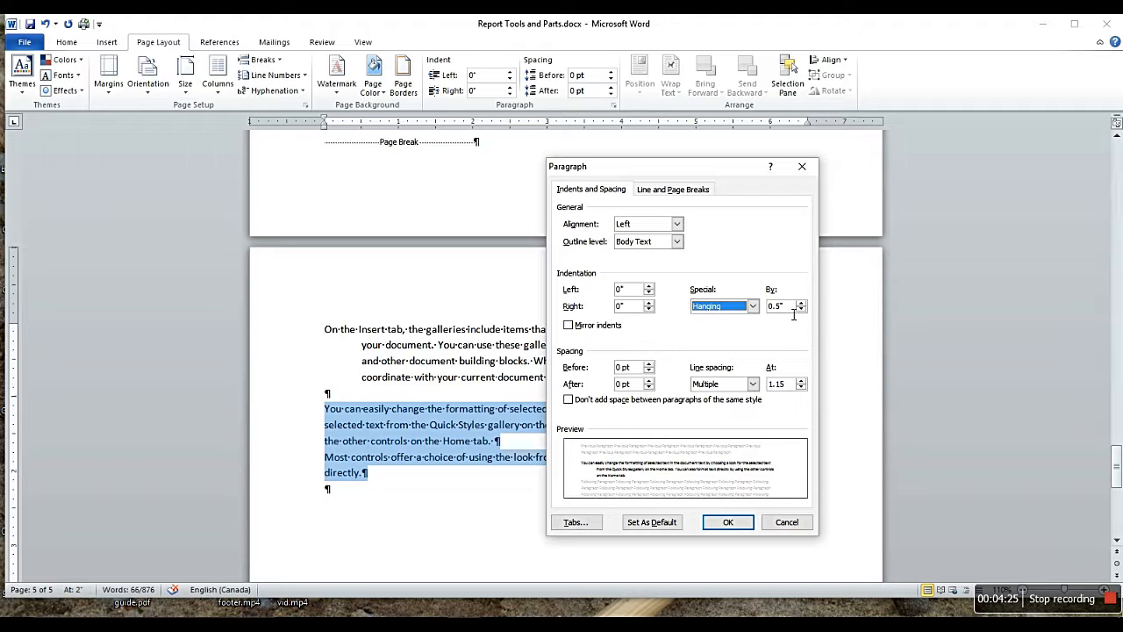
# Set the two selected paragraphs to single line spacing with 12 pt spacing after, and apply the paragraph settings
pyautogui.click(753, 383)
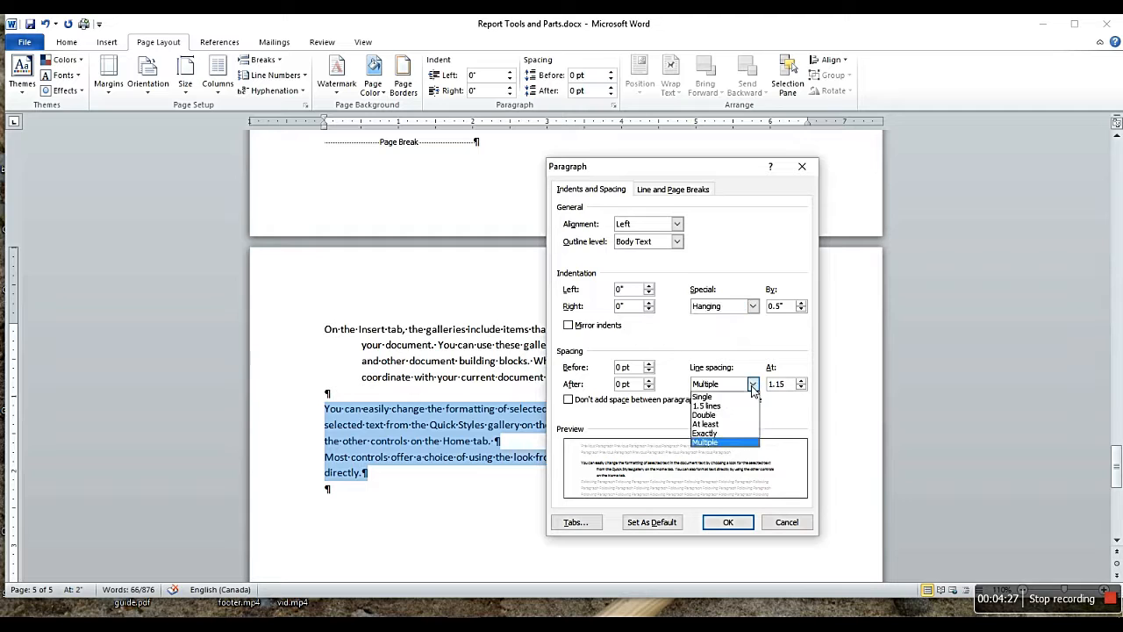
pyautogui.click(719, 398)
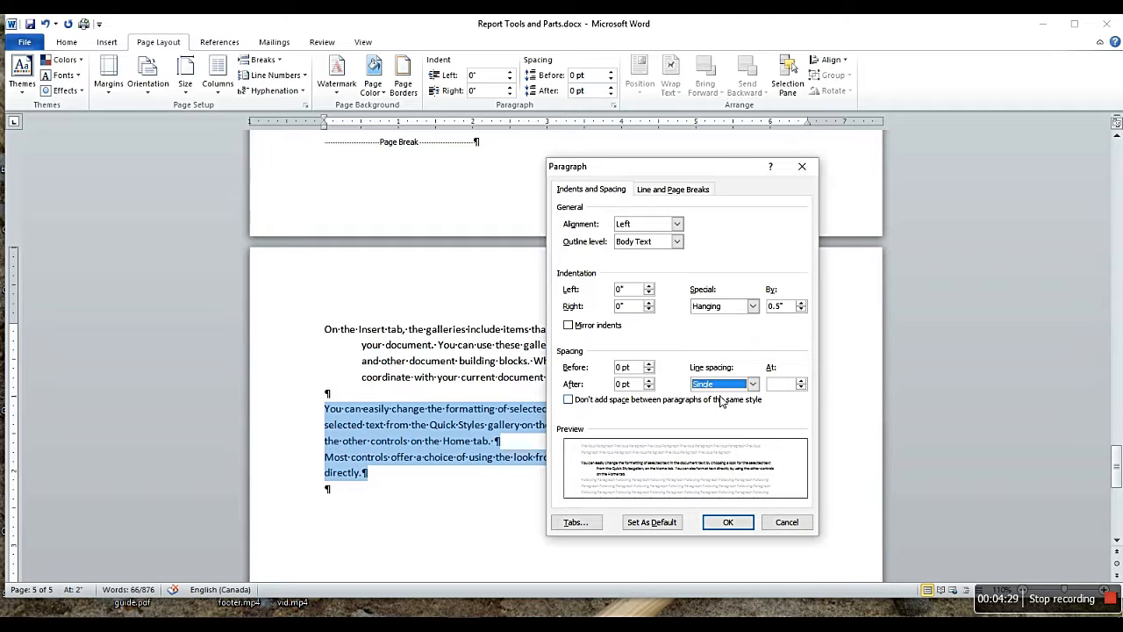
pyautogui.click(650, 381)
pyautogui.click(649, 381)
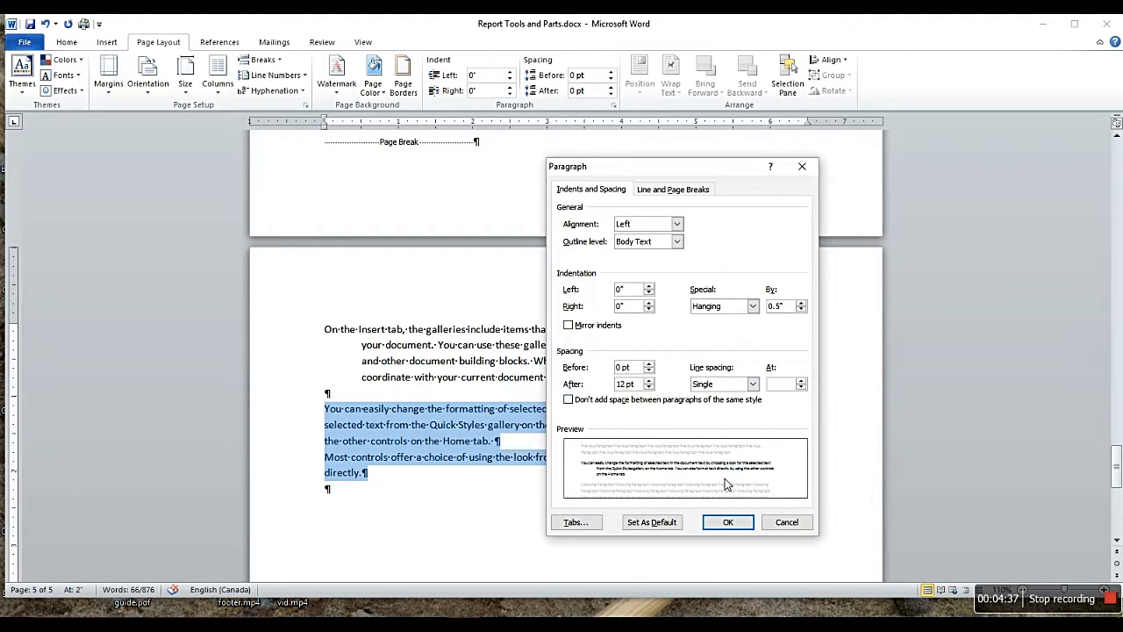
pyautogui.click(730, 524)
# Deselect the paragraphs and hide the formatting marks in the document
pyautogui.click(545, 428)
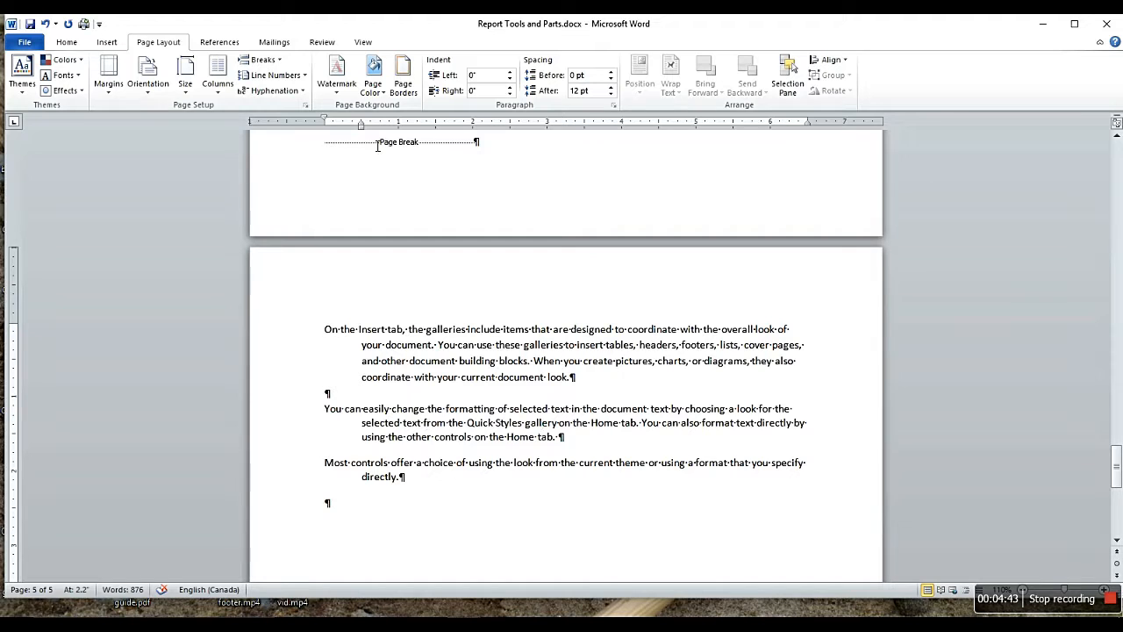
pyautogui.click(70, 42)
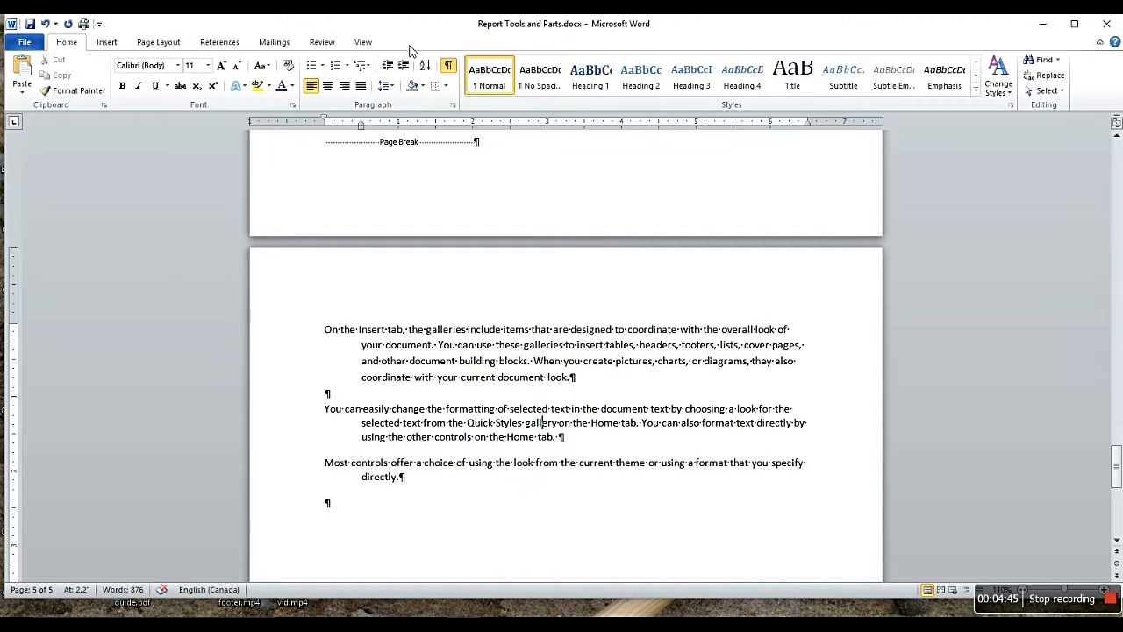
pyautogui.click(449, 66)
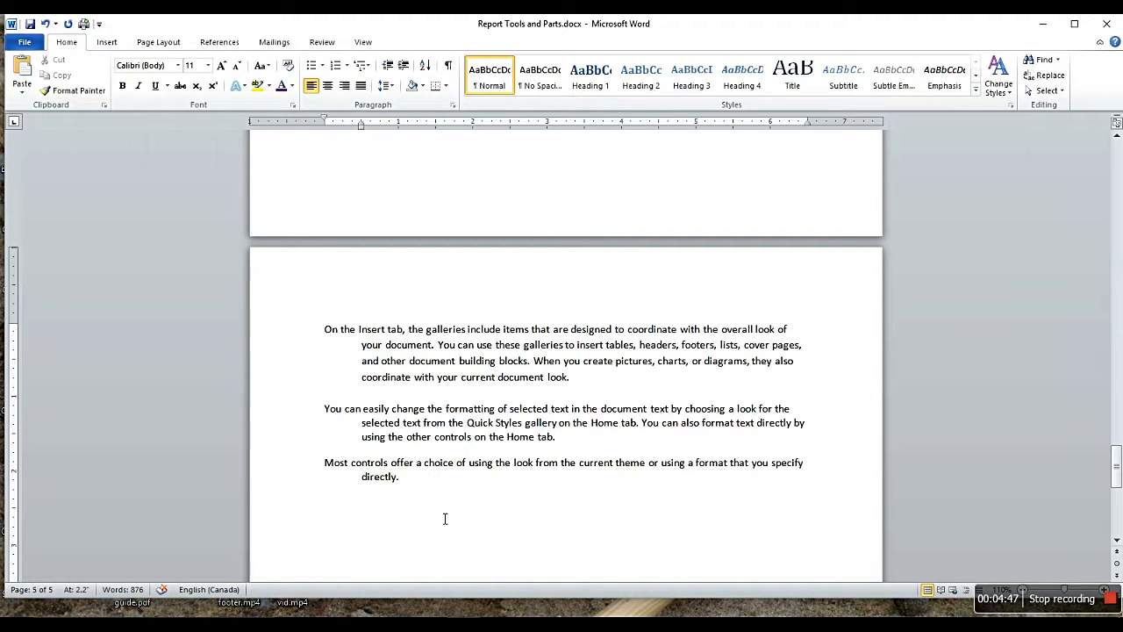